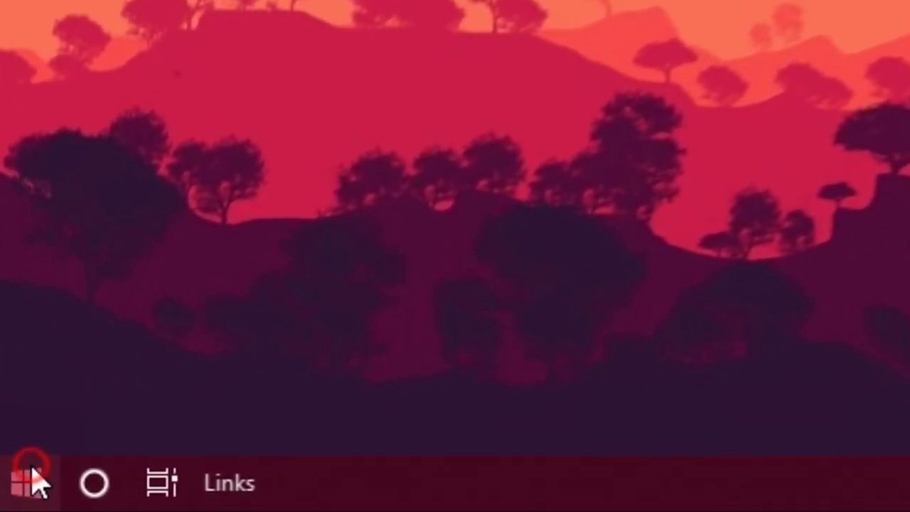
# Step: Open the Windows Update settings and check for available updates
pyautogui.click(11, 502)
pyautogui.write('upda')
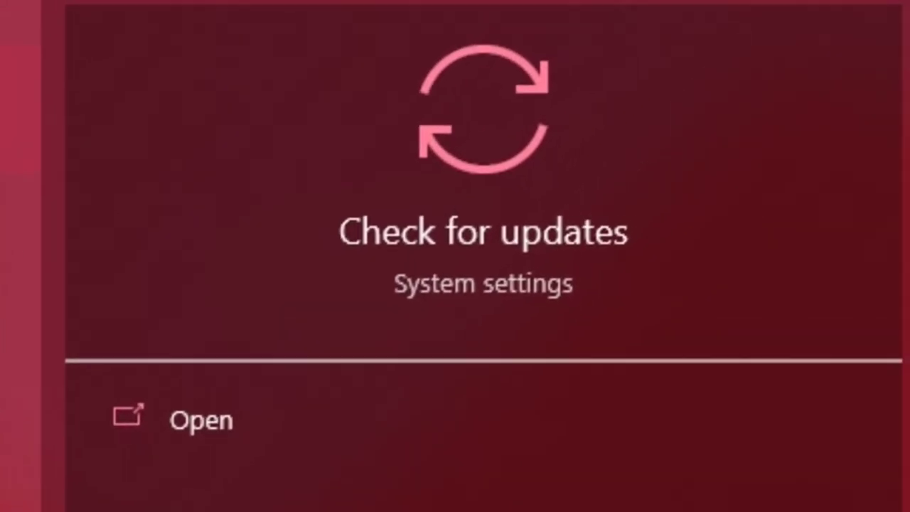
pyautogui.click(399, 439)
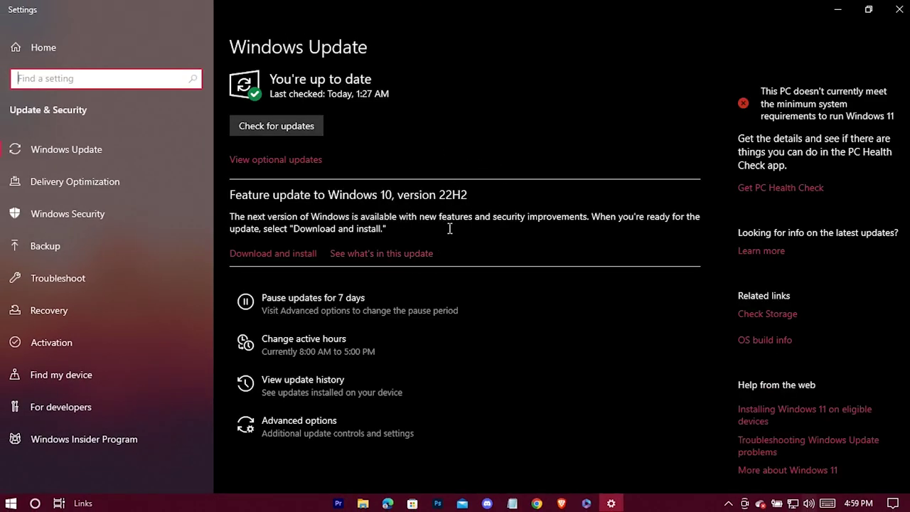
pyautogui.click(291, 135)
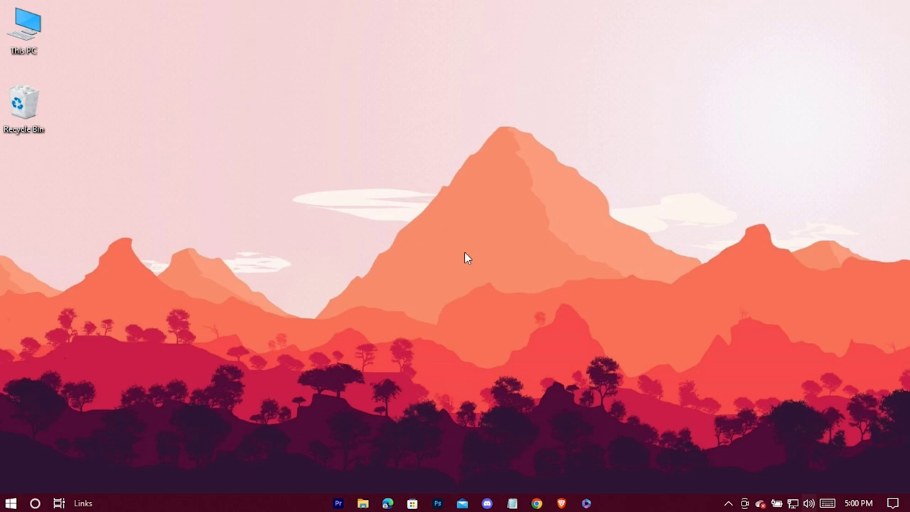
# Step: Open the Windows Services console by running services.msc
pyautogui.press('super+r')
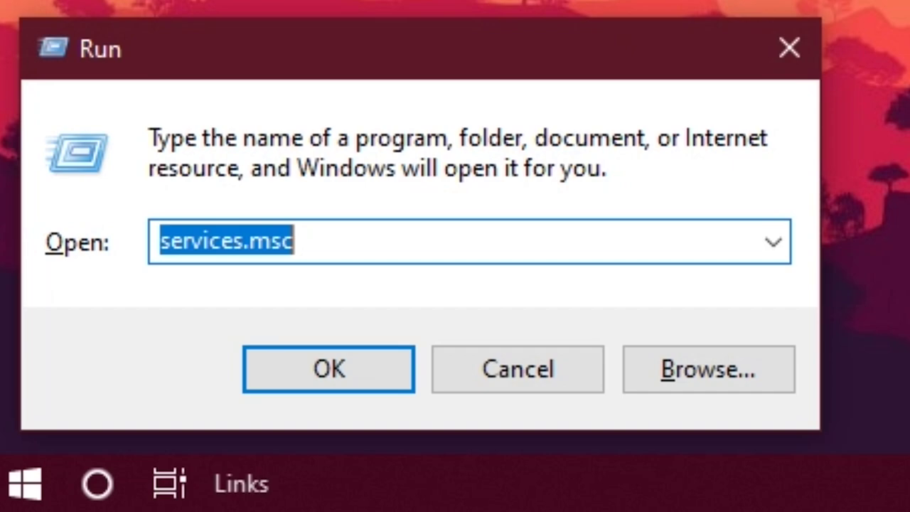
pyautogui.write('services.msc')
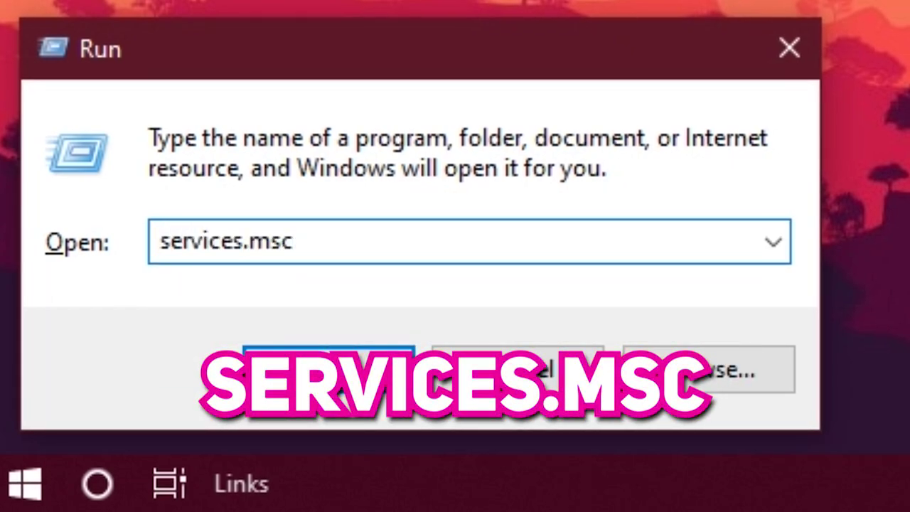
pyautogui.press('Return')
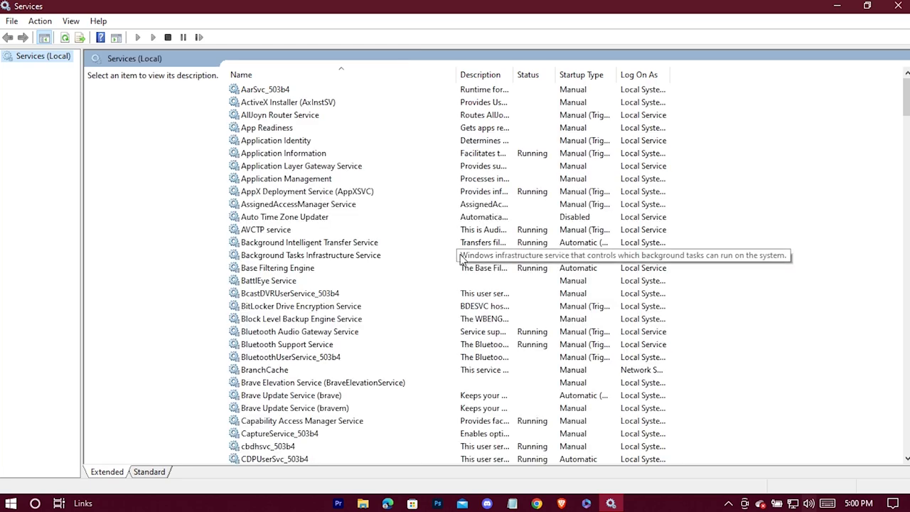
# Step: Set the SysMain service's startup type to Disabled, stop the service, and apply the changes
pyautogui.moveTo(904, 103); pyautogui.dragTo(900, 345)
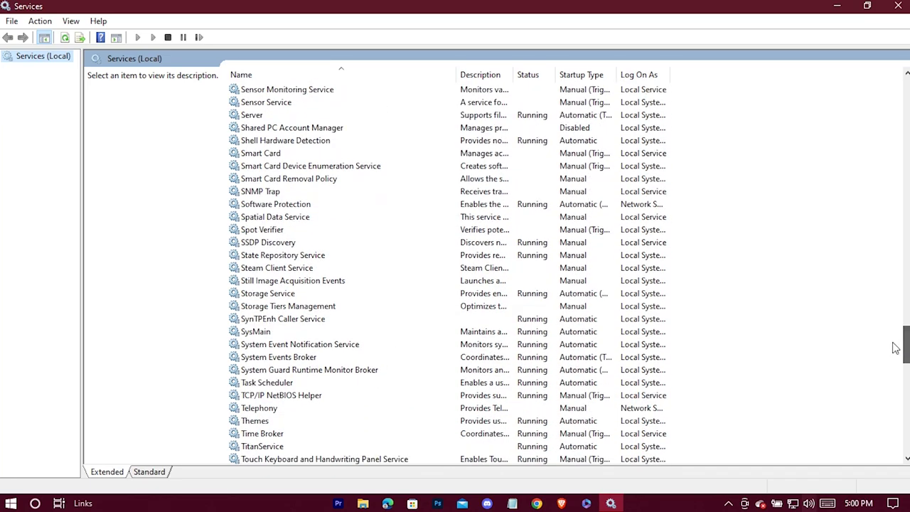
pyautogui.click(256, 332)
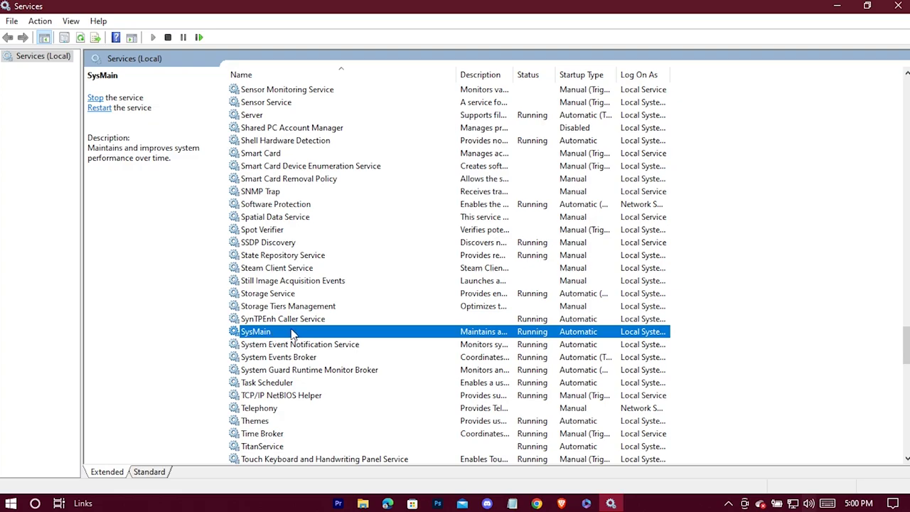
pyautogui.rightClick(292, 333)
pyautogui.click(333, 457)
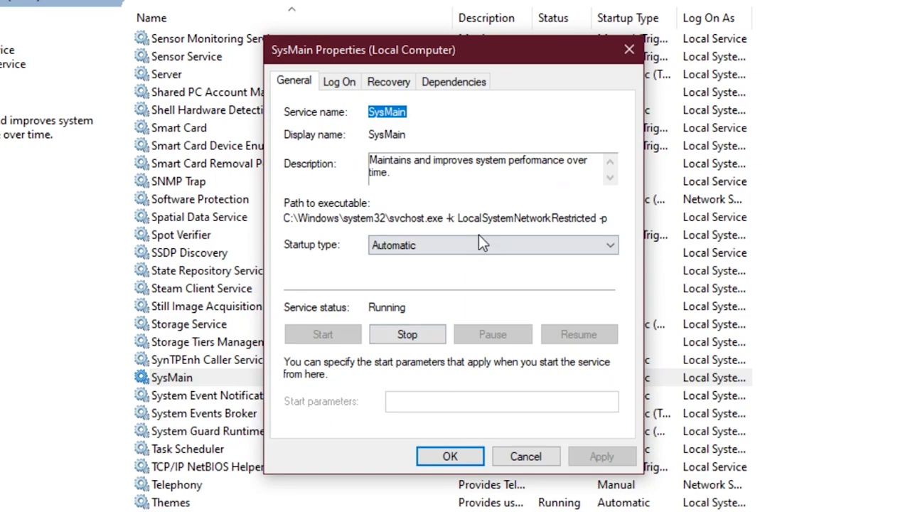
pyautogui.click(505, 245)
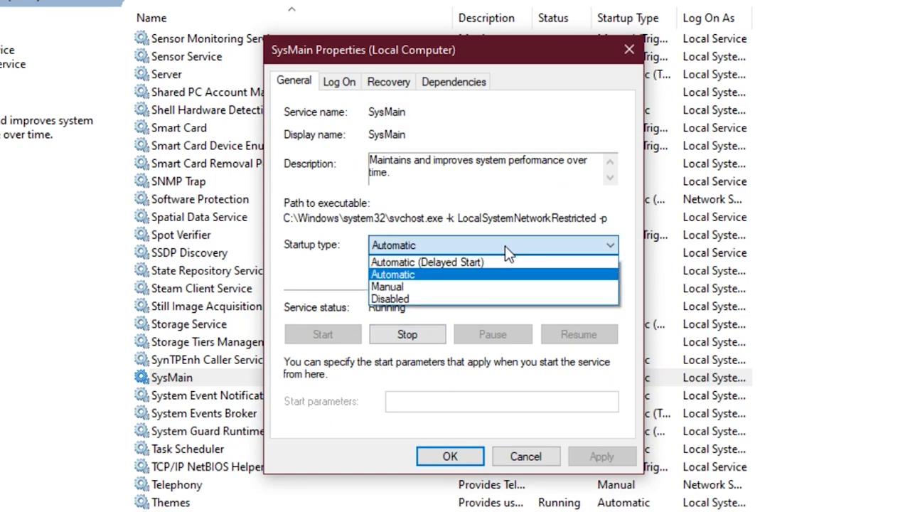
pyautogui.click(390, 299)
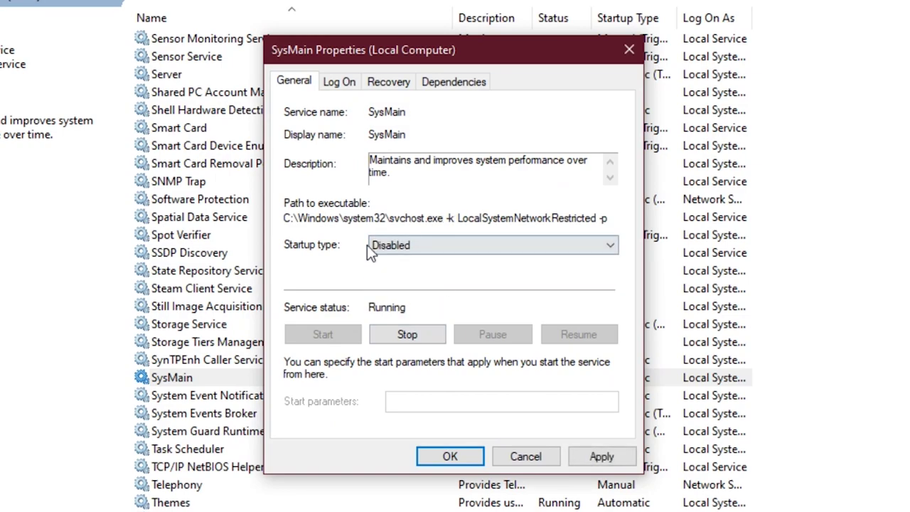
pyautogui.click(410, 335)
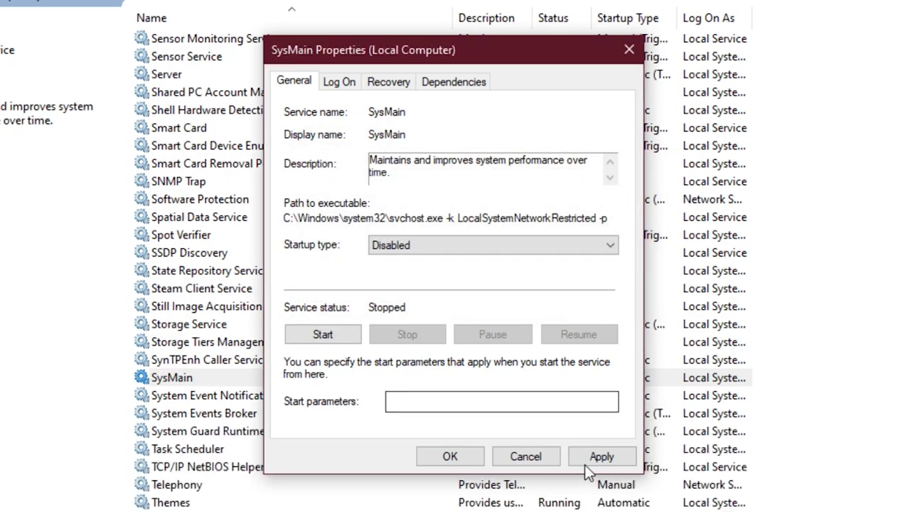
pyautogui.click(601, 459)
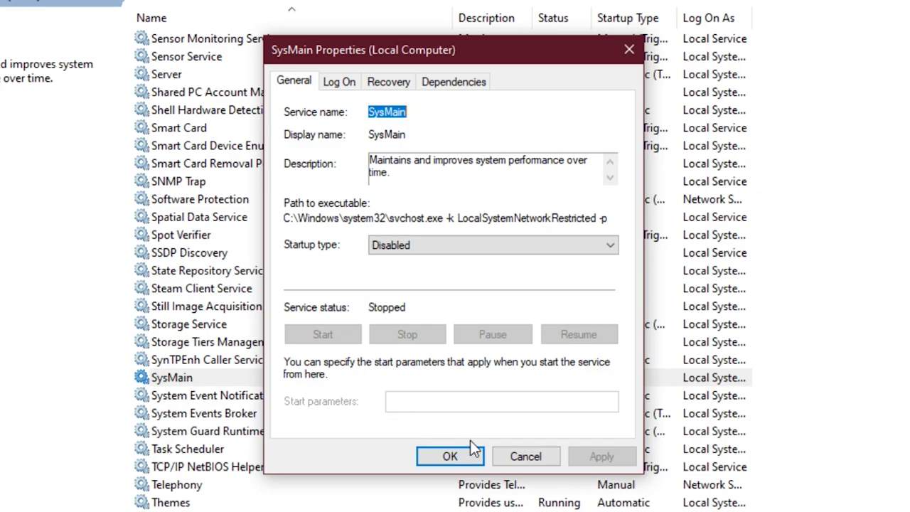
pyautogui.click(459, 455)
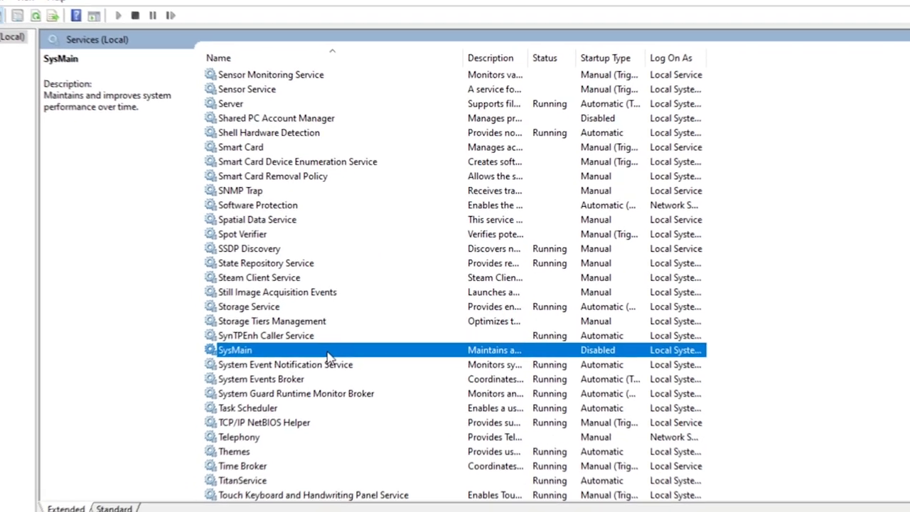
pyautogui.click(327, 364)
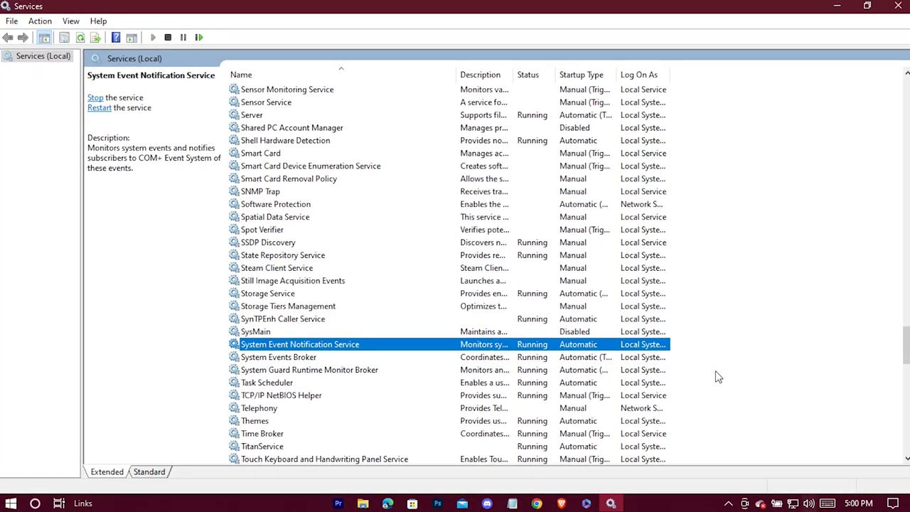
# Step: Set the Connected Devices Platform Service's startup type to Disabled, stop it, apply the changes, and close the Services console
pyautogui.moveTo(901, 359); pyautogui.dragTo(906, 119)
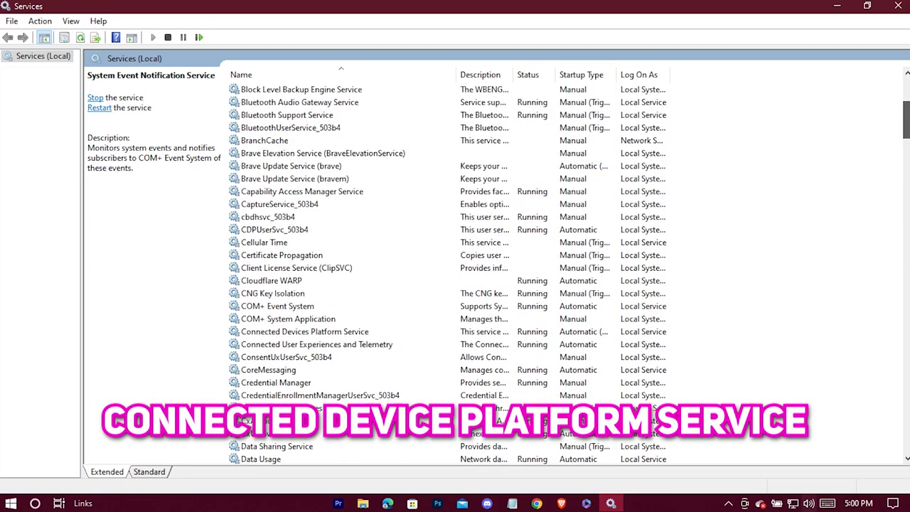
pyautogui.click(327, 334)
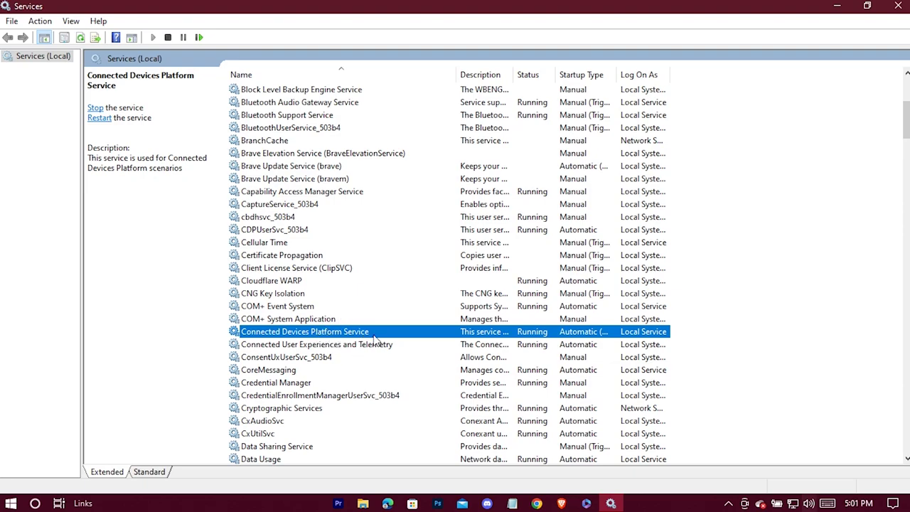
pyautogui.rightClick(427, 337)
pyautogui.click(469, 459)
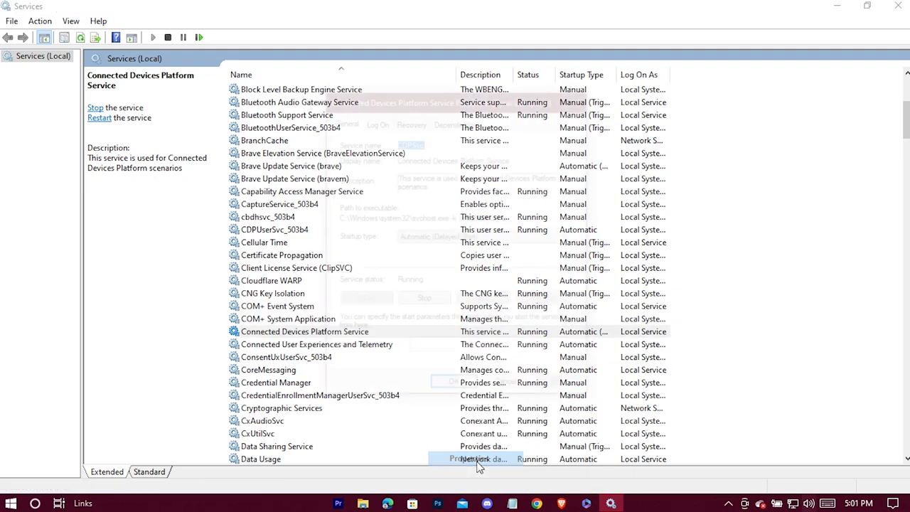
pyautogui.click(524, 239)
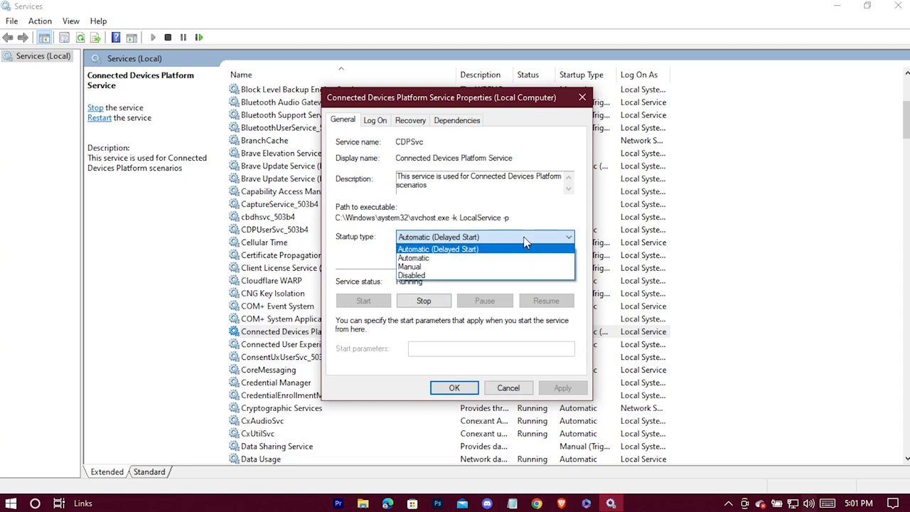
pyautogui.click(545, 278)
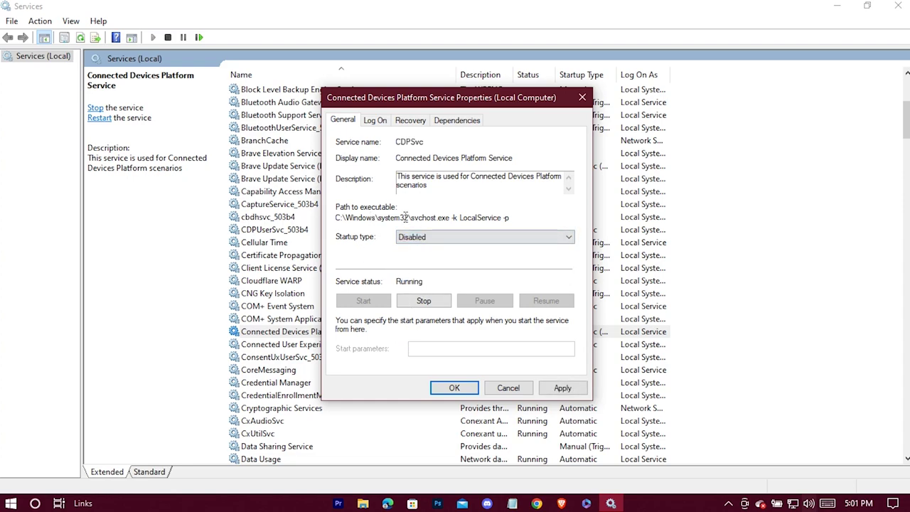
pyautogui.click(419, 305)
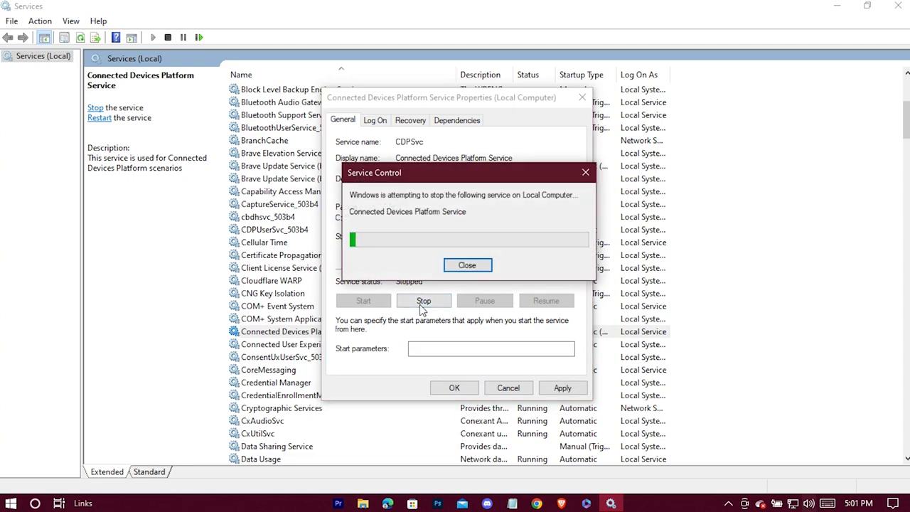
pyautogui.click(551, 388)
pyautogui.click(448, 387)
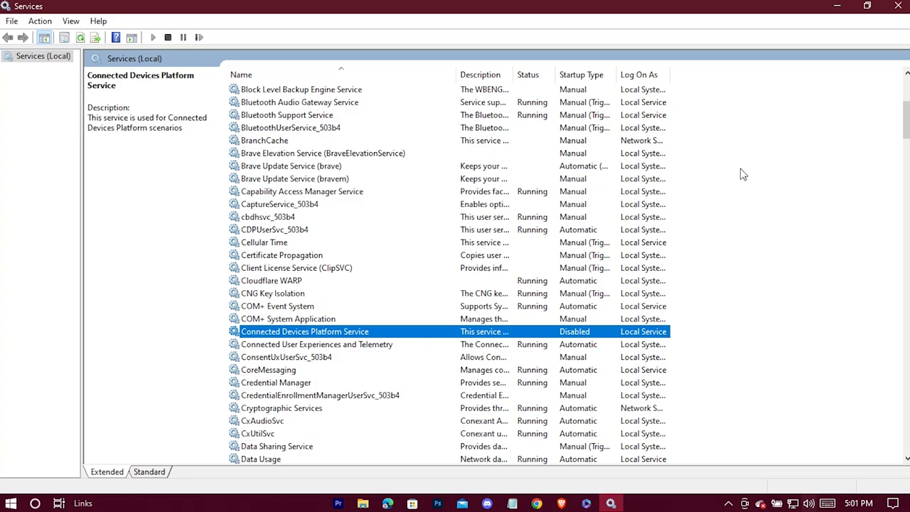
pyautogui.click(897, 6)
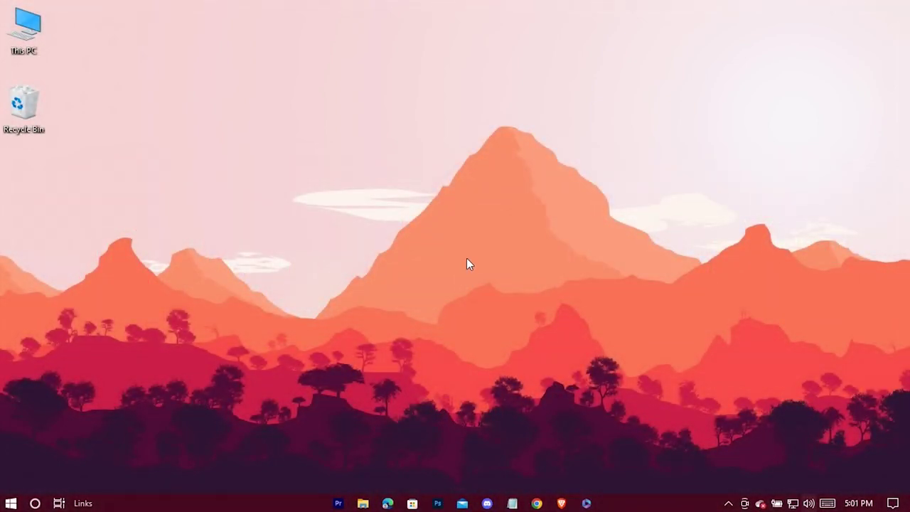
# Step: Open the properties of Local Disk (C:) from This PC and run drive optimization on C:
pyautogui.doubleClick(26, 30)
pyautogui.click(180, 199)
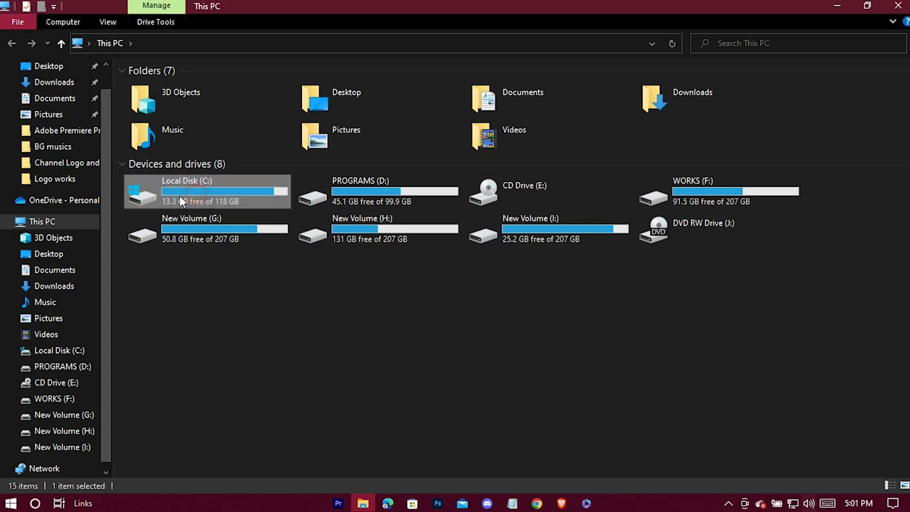
pyautogui.rightClick(193, 190)
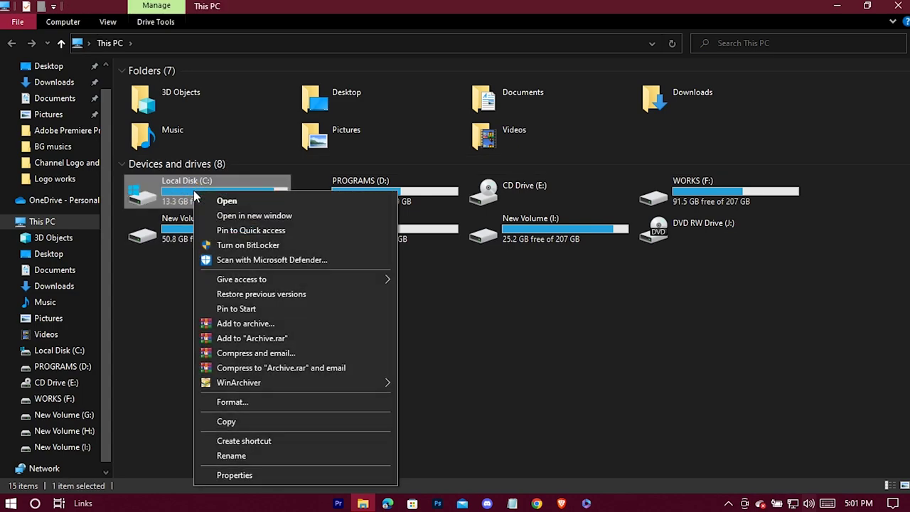
pyautogui.click(240, 475)
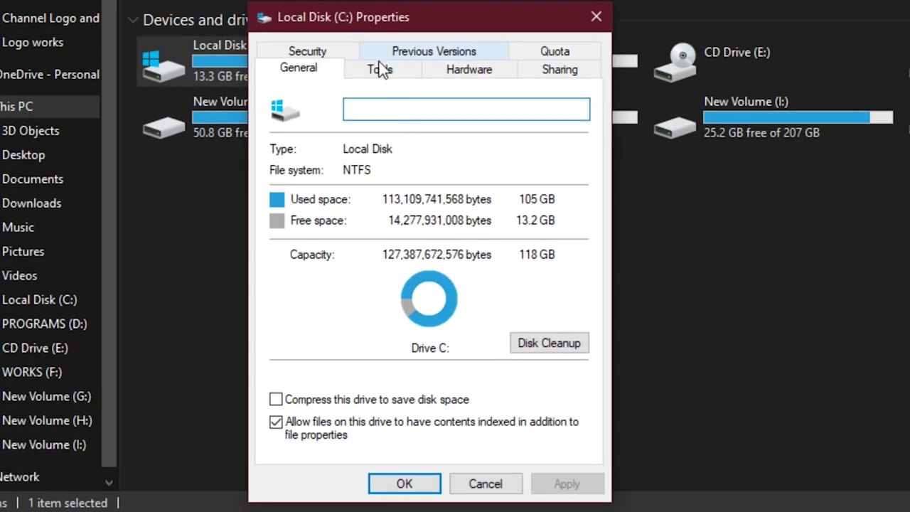
pyautogui.click(395, 69)
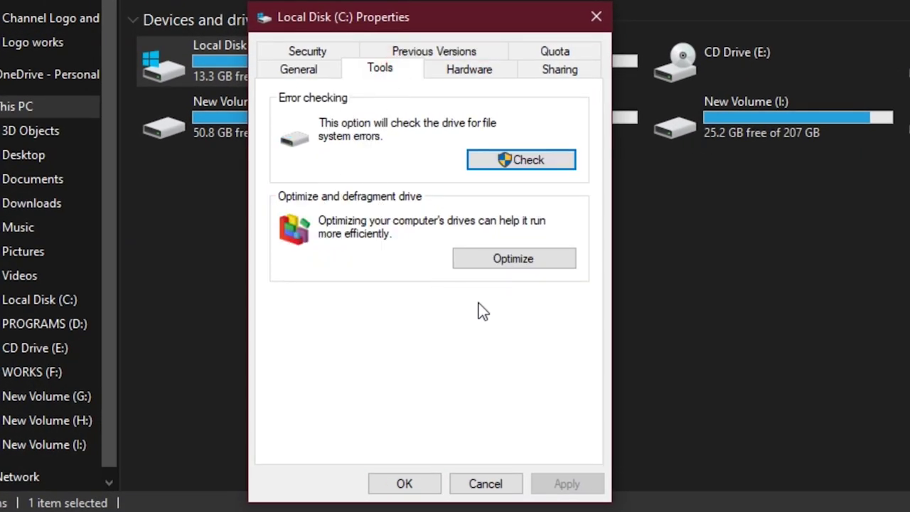
pyautogui.click(527, 257)
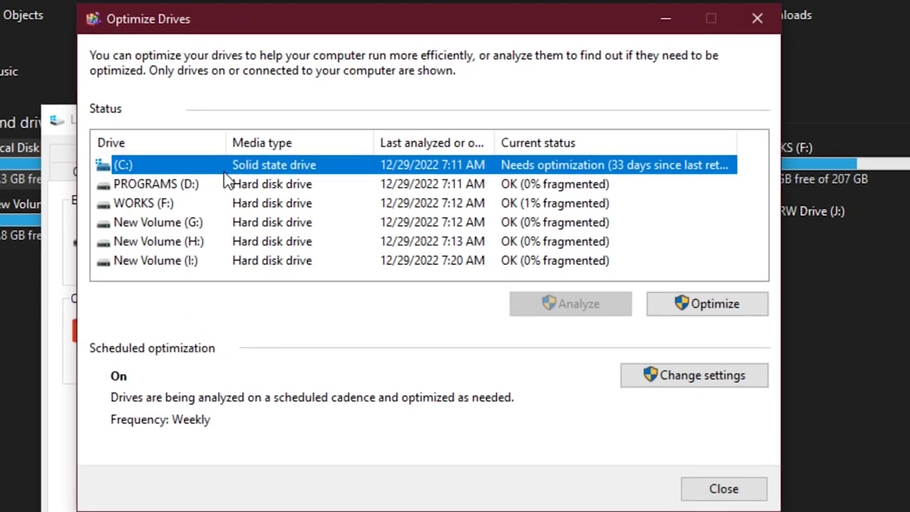
pyautogui.click(726, 306)
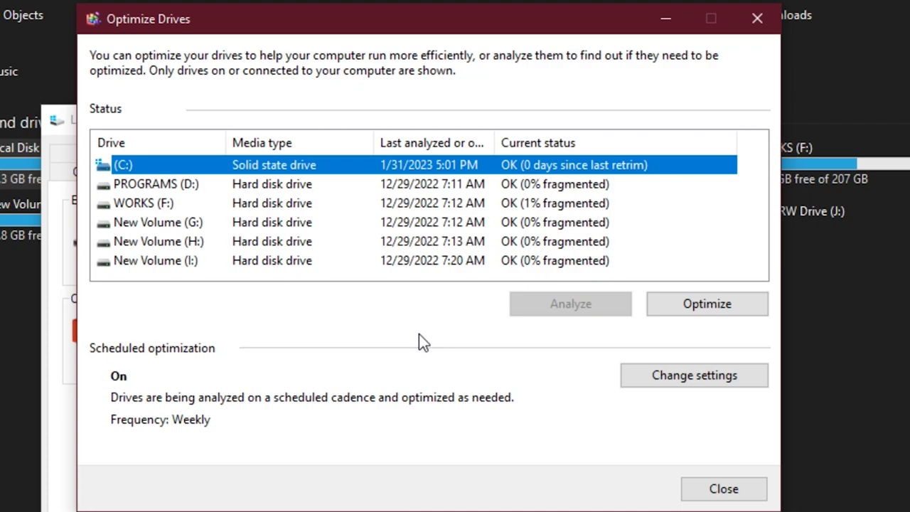
# Step: Turn off scheduled drive optimization, then close the optimization, drive properties, and This PC windows
pyautogui.click(709, 381)
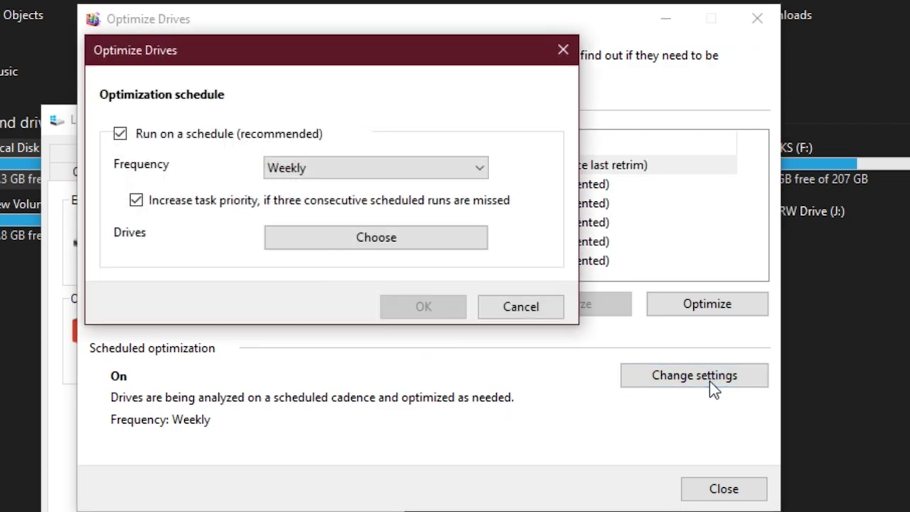
pyautogui.click(120, 135)
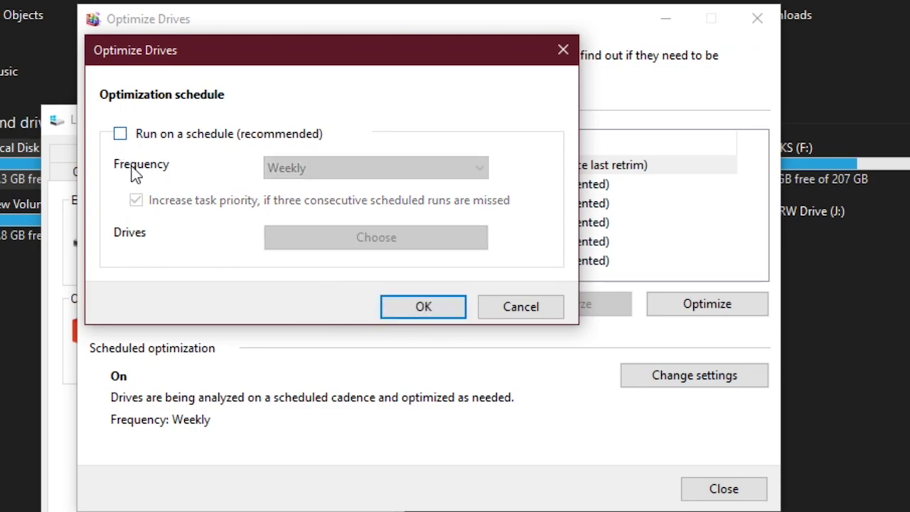
pyautogui.click(423, 307)
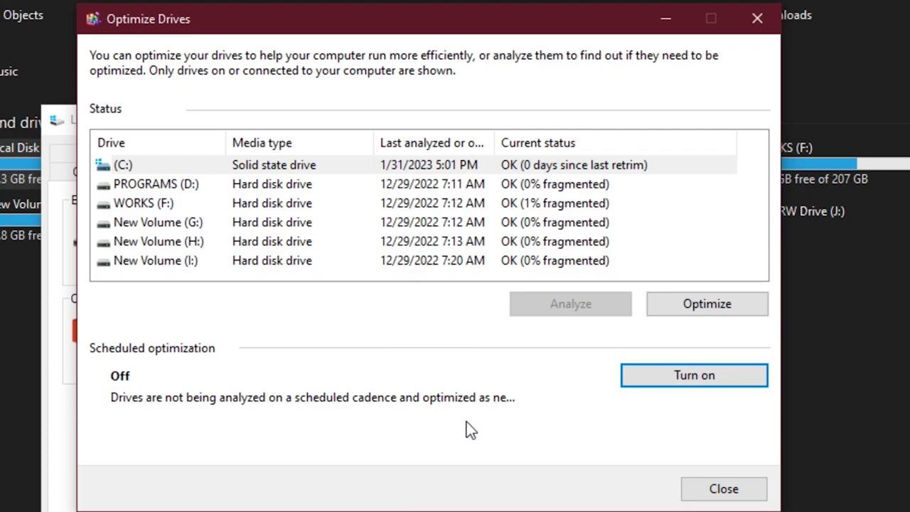
pyautogui.click(723, 488)
pyautogui.click(304, 475)
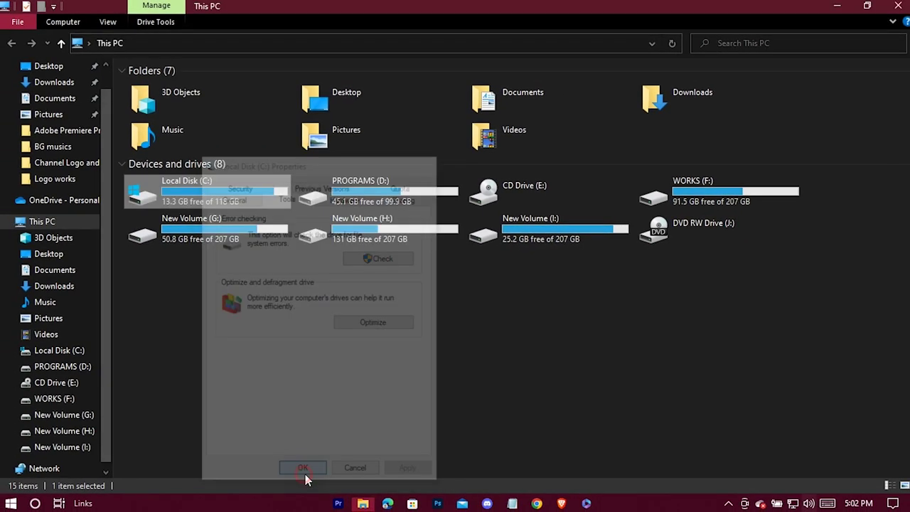
pyautogui.click(898, 6)
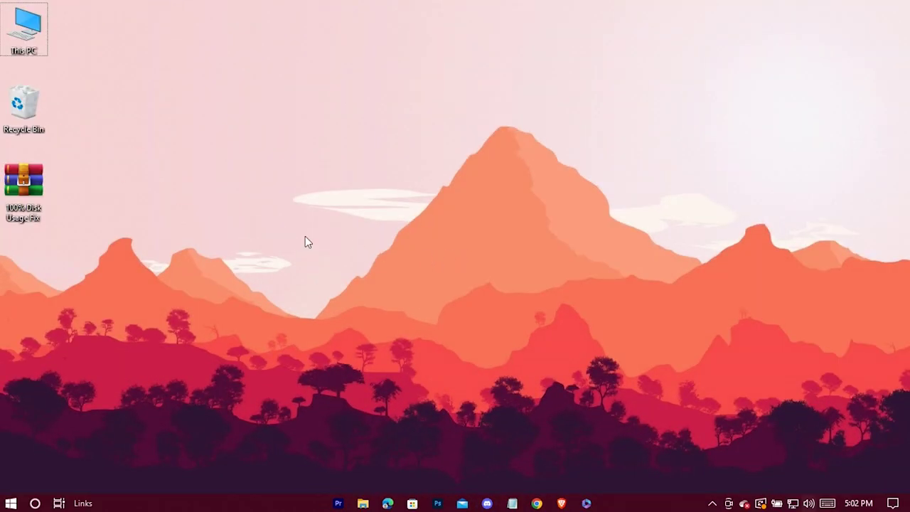
# Step: Extract the 100% Disk Usage Fix archive directly onto the desktop and open the extracted folder
pyautogui.click(34, 192)
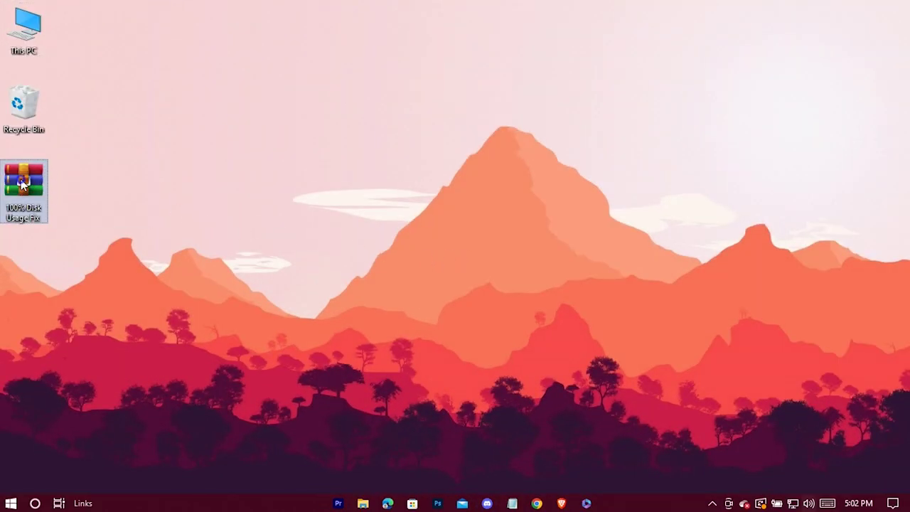
pyautogui.rightClick(22, 174)
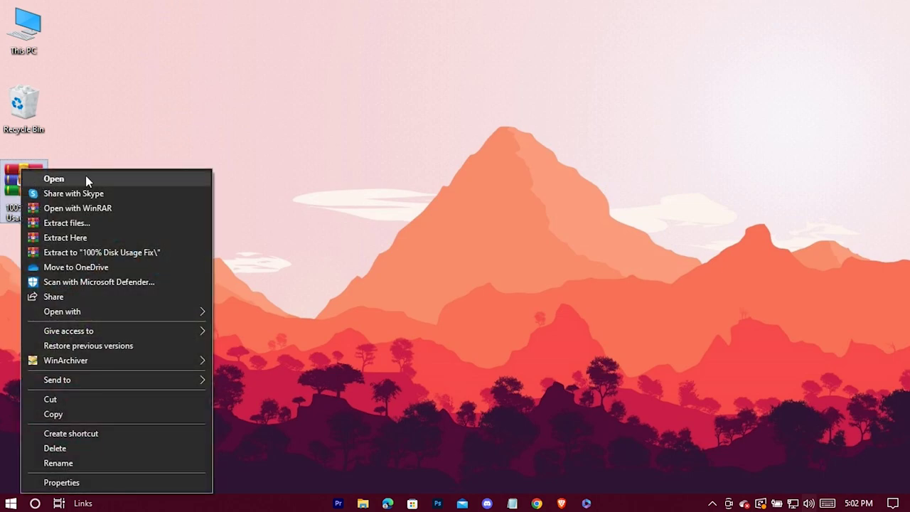
pyautogui.click(107, 237)
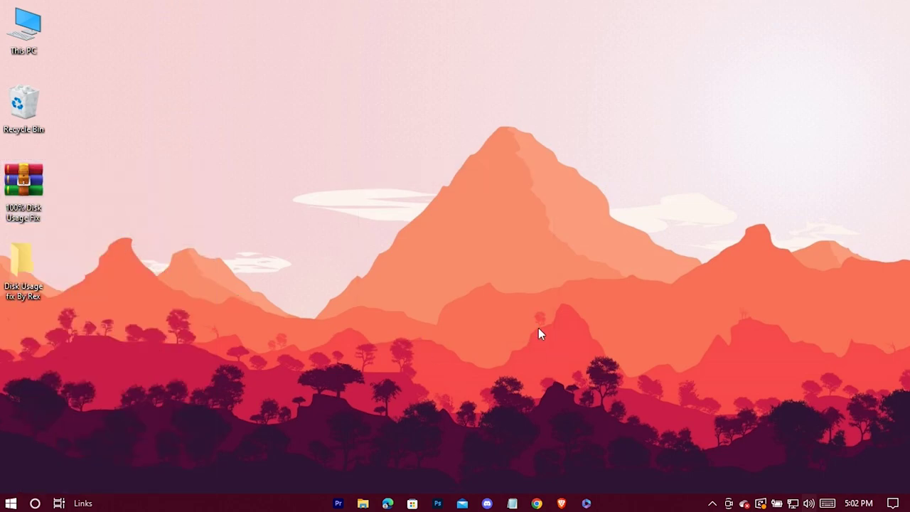
pyautogui.click(34, 269)
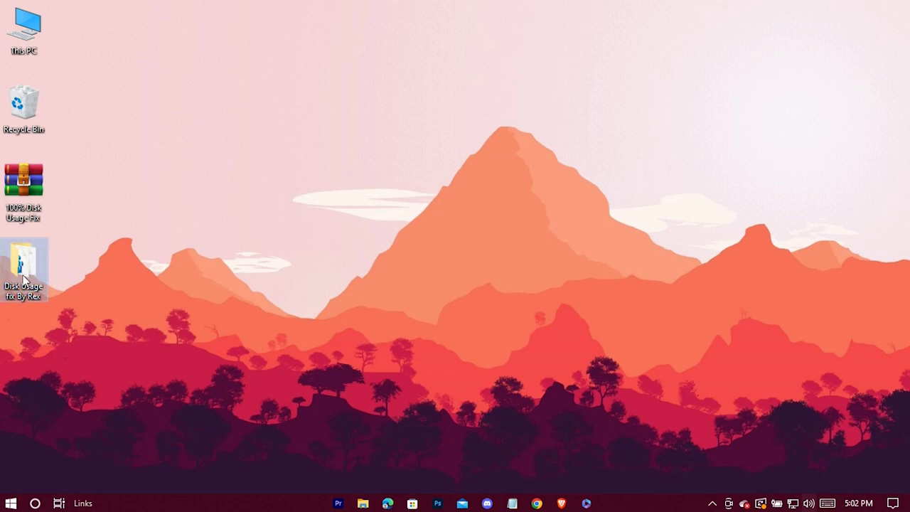
pyautogui.doubleClick(24, 278)
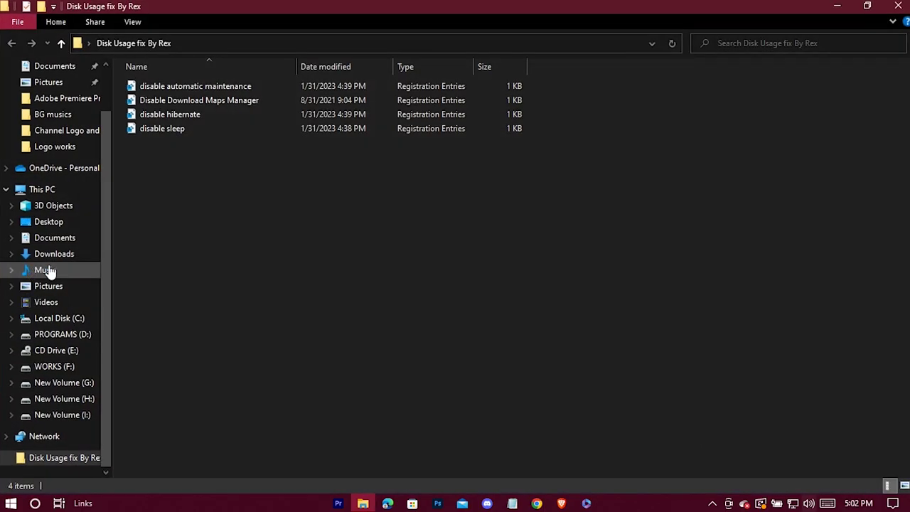
pyautogui.moveTo(170, 160); pyautogui.dragTo(315, 83)
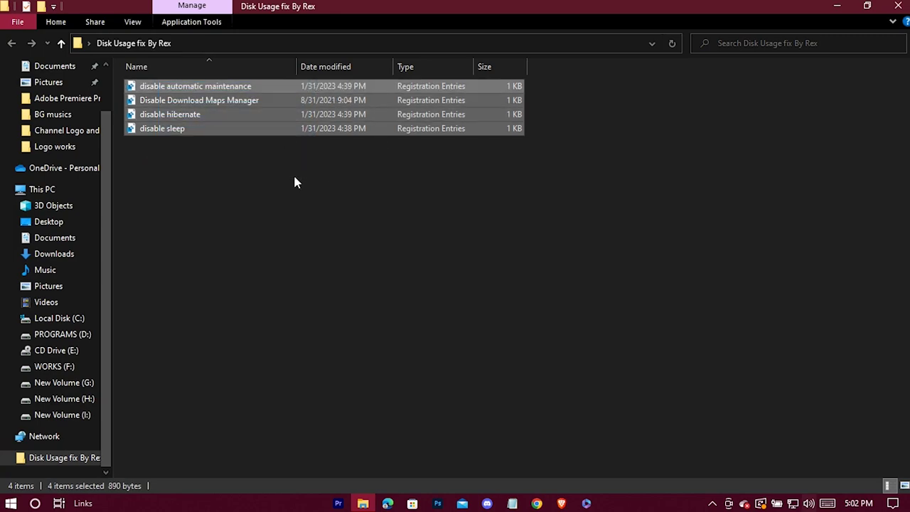
pyautogui.click(326, 170)
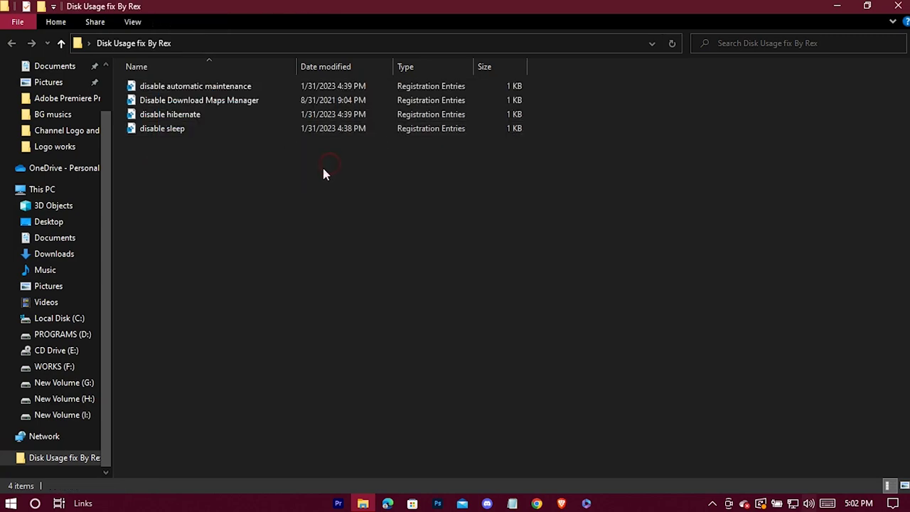
# Step: Add the "disable sleep" registration file's entries to the registry, confirming the prompts
pyautogui.doubleClick(433, 127)
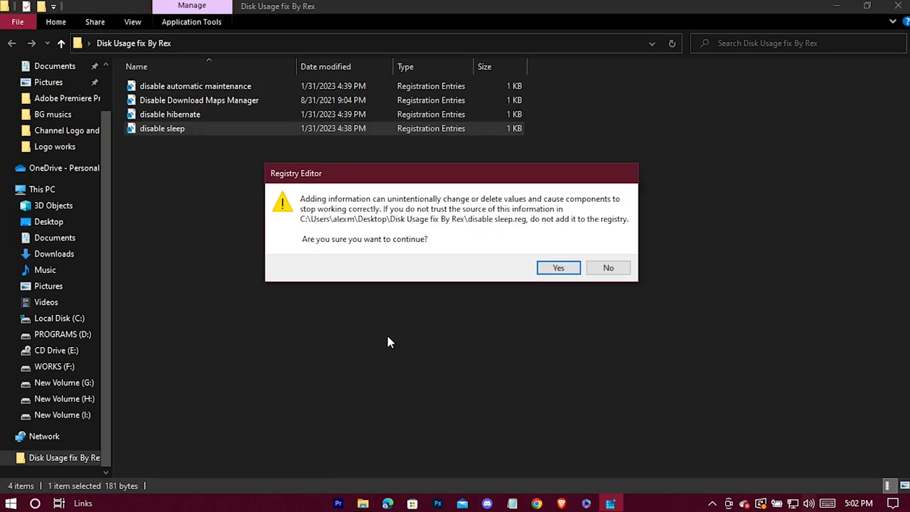
pyautogui.click(559, 269)
pyautogui.click(610, 255)
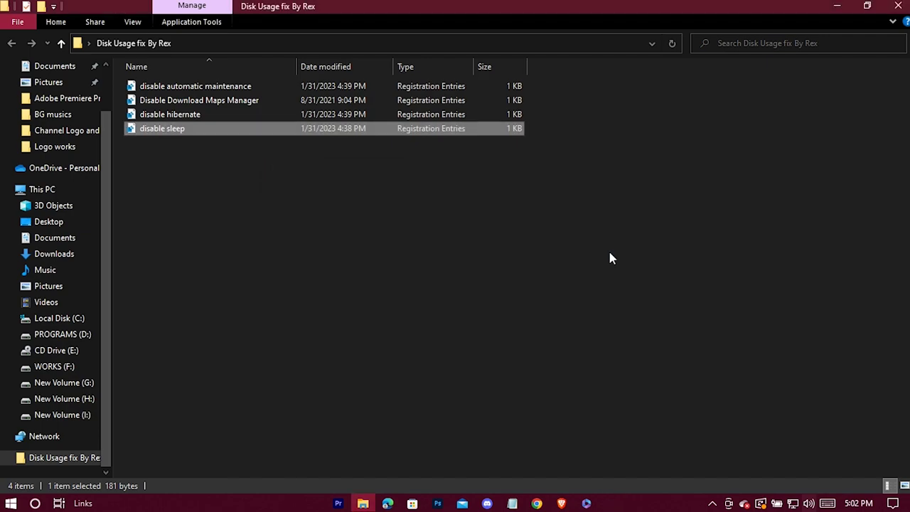
pyautogui.click(608, 248)
# Step: Merge the "disable hibernate" registration file into the registry and confirm the prompts
pyautogui.click(146, 119)
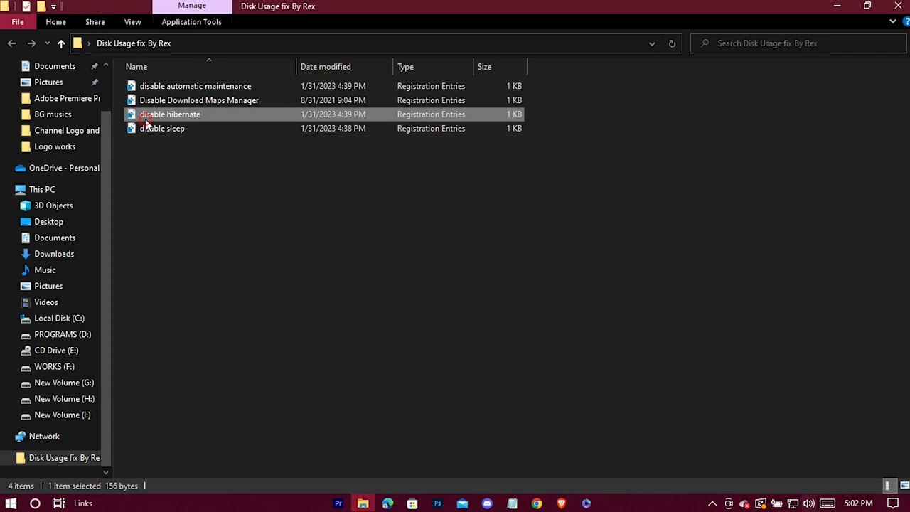
pyautogui.doubleClick(250, 115)
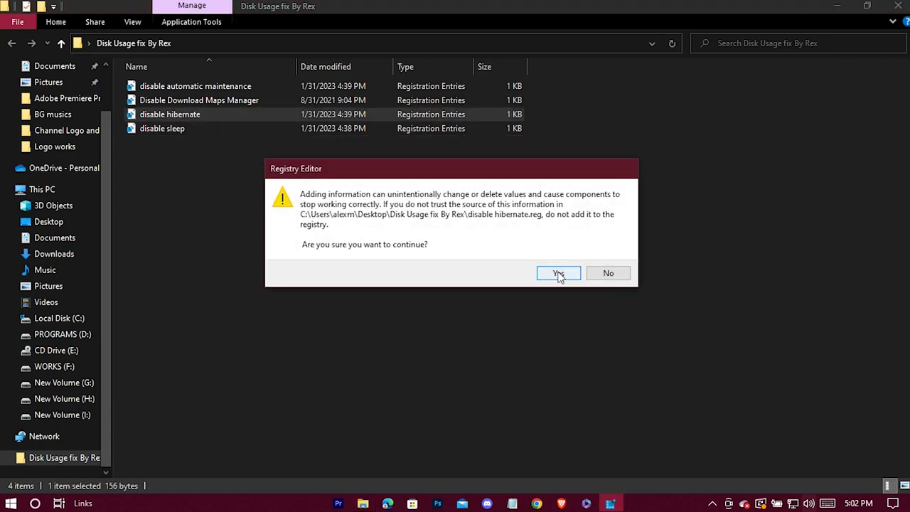
pyautogui.click(559, 274)
pyautogui.click(606, 252)
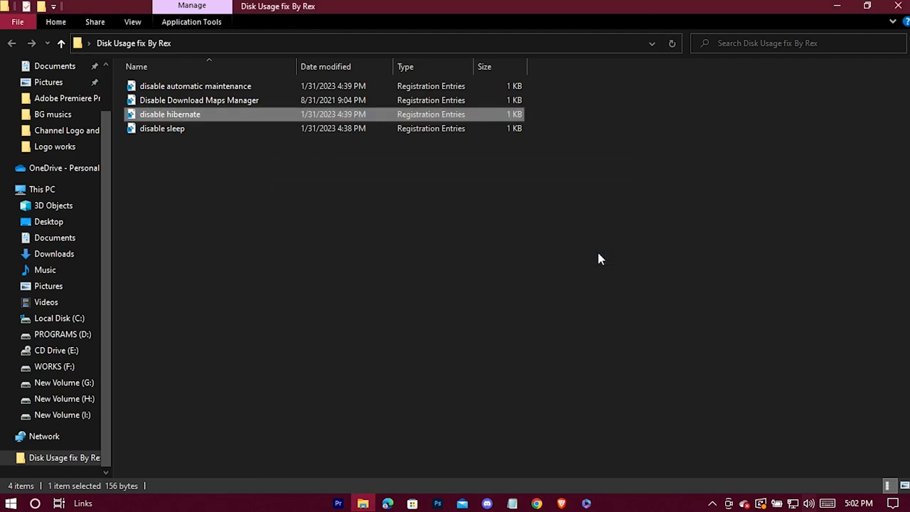
# Step: Merge the "Disable Download Maps Manager" registration file into the registry and confirm the prompts
pyautogui.click(150, 103)
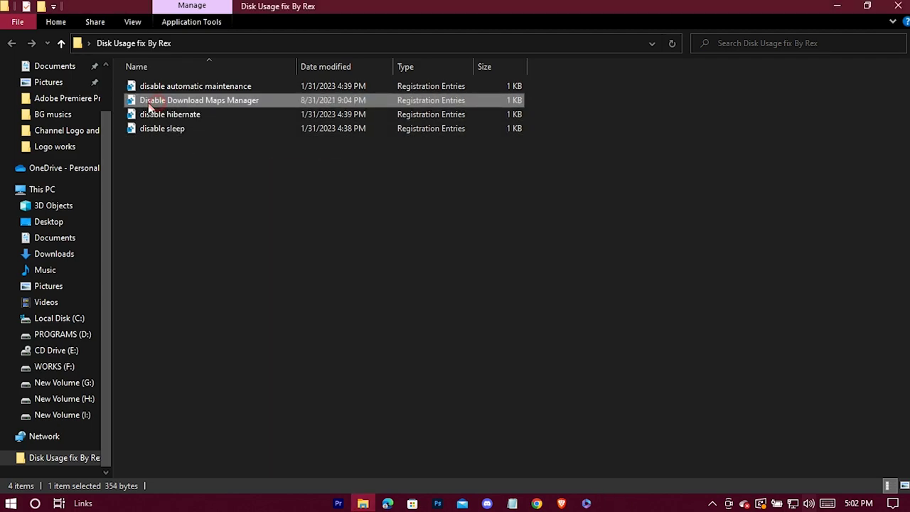
pyautogui.doubleClick(265, 104)
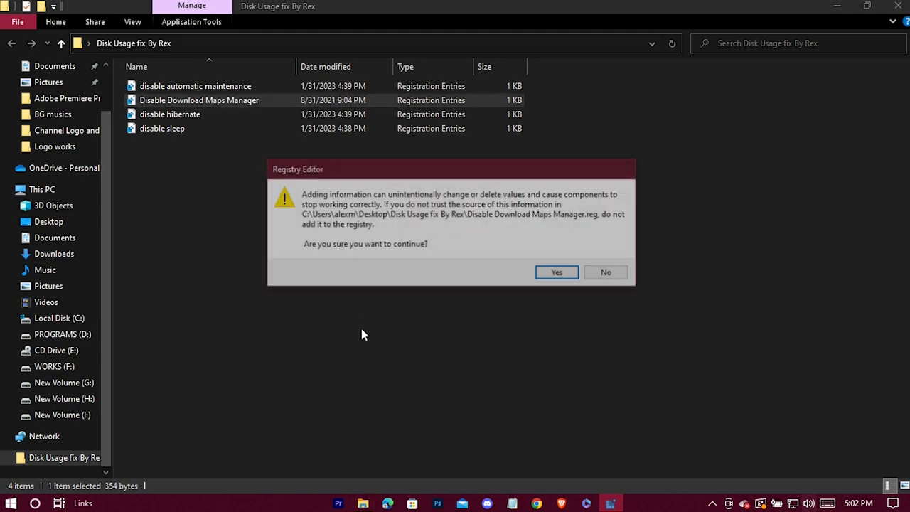
pyautogui.click(556, 276)
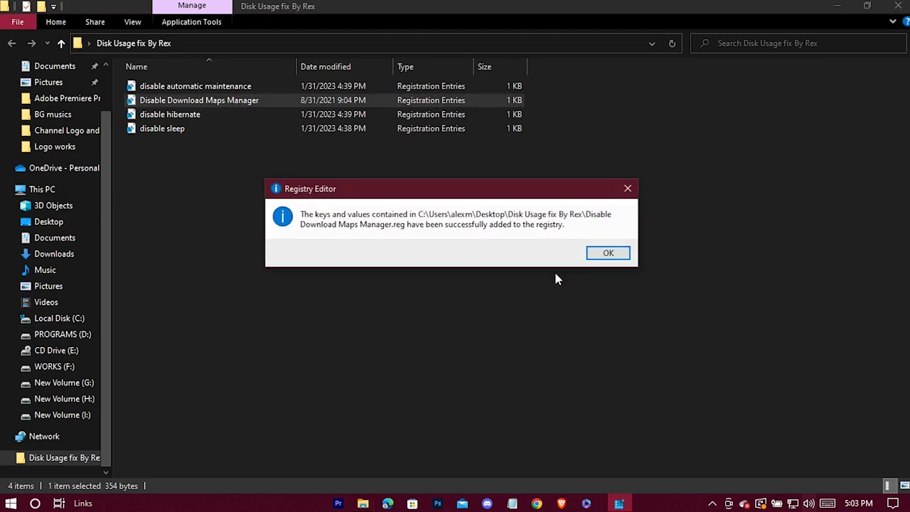
pyautogui.click(609, 253)
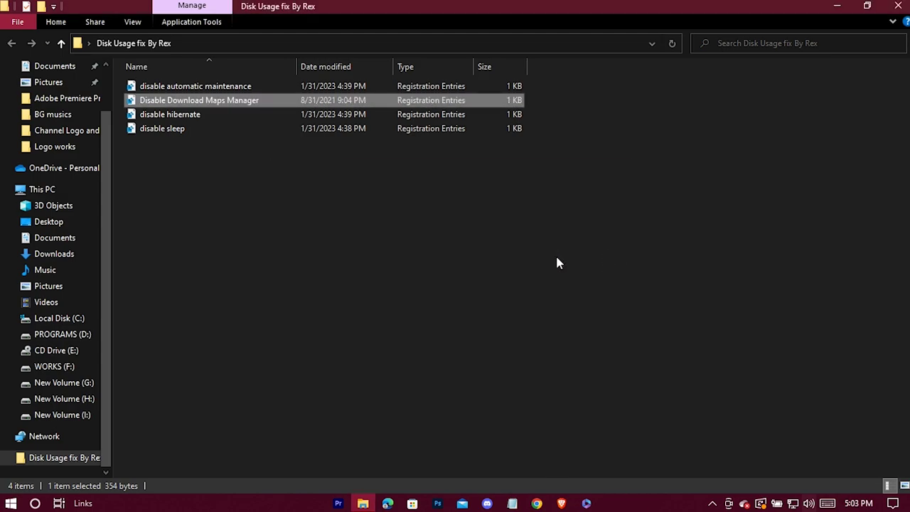
# Step: Merge the "disable automatic maintenance" registration file into the registry, confirm the prompts, and close the folder window
pyautogui.click(222, 87)
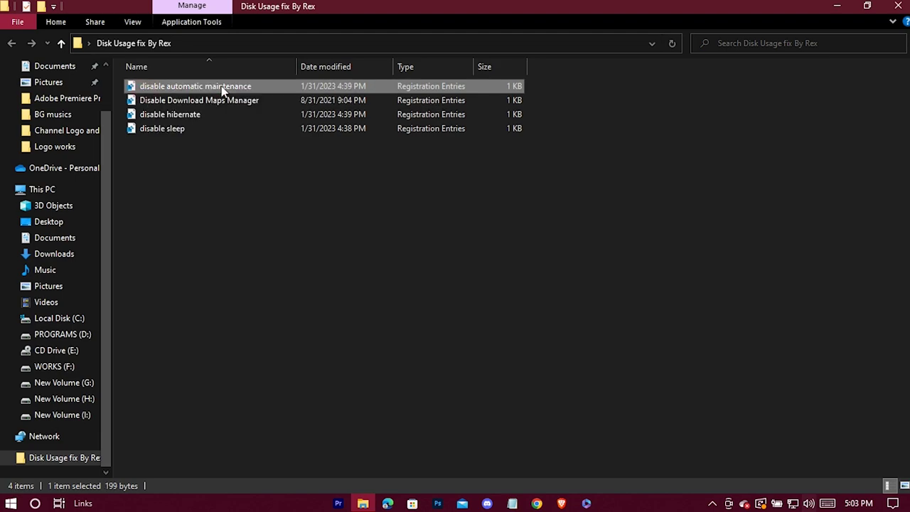
pyautogui.doubleClick(265, 86)
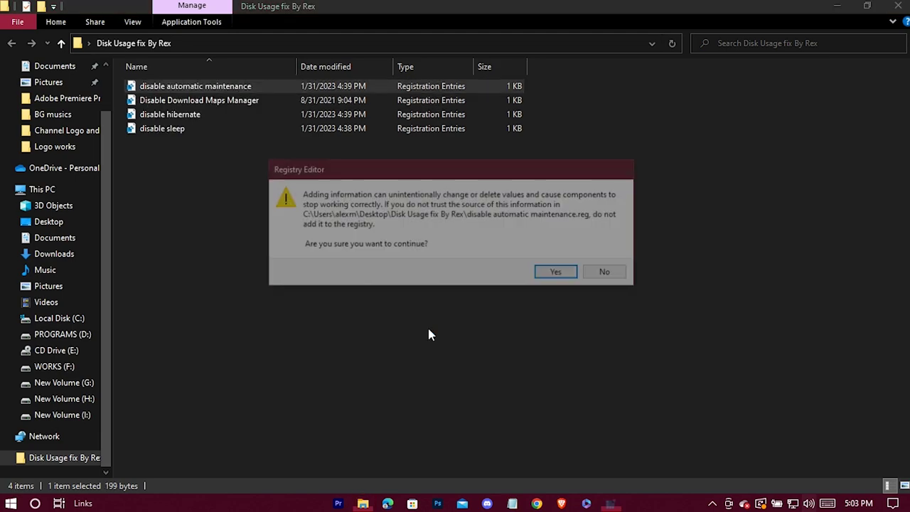
pyautogui.click(559, 276)
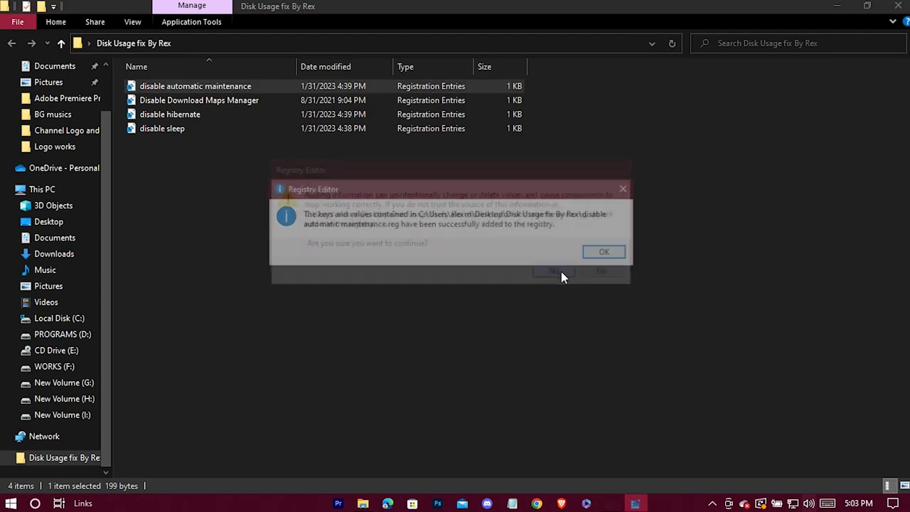
pyautogui.click(609, 253)
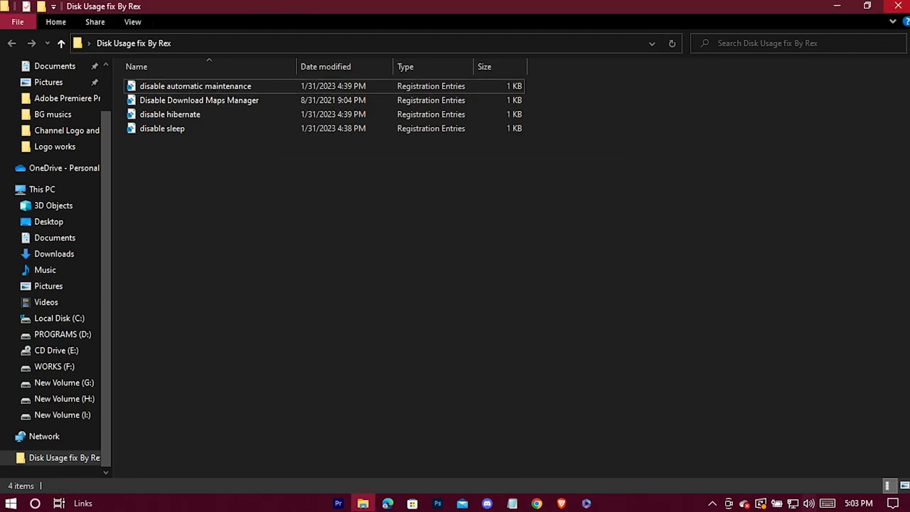
pyautogui.click(837, 5)
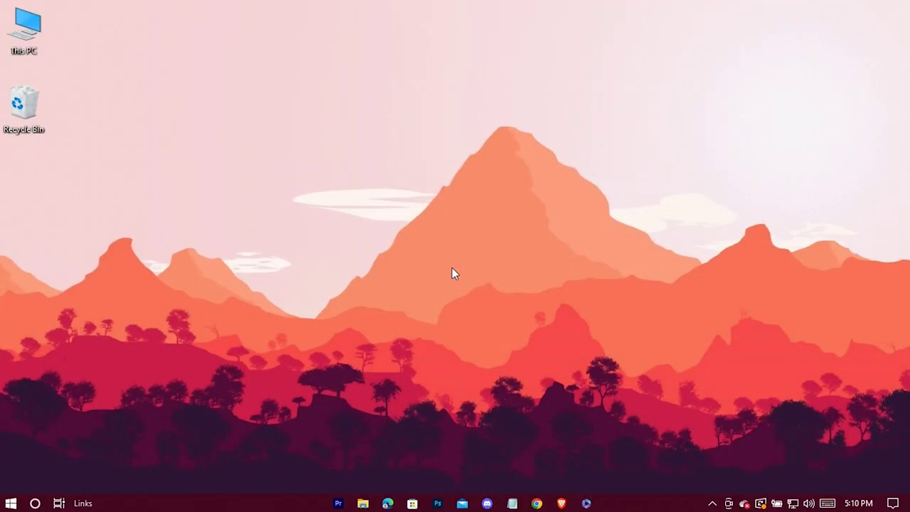
# Step: Open Task Manager and sort the running processes by disk usage to check the disk load
pyautogui.rightClick(300, 496)
pyautogui.click(334, 435)
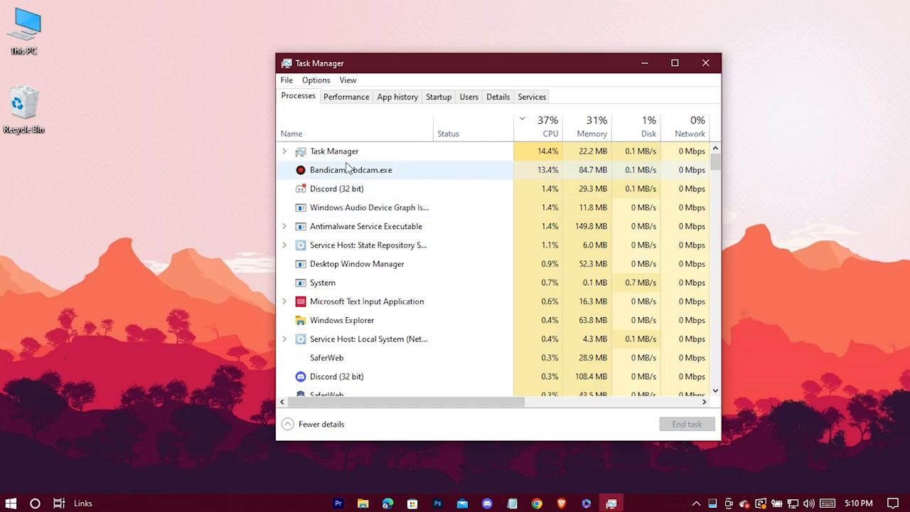
pyautogui.click(649, 136)
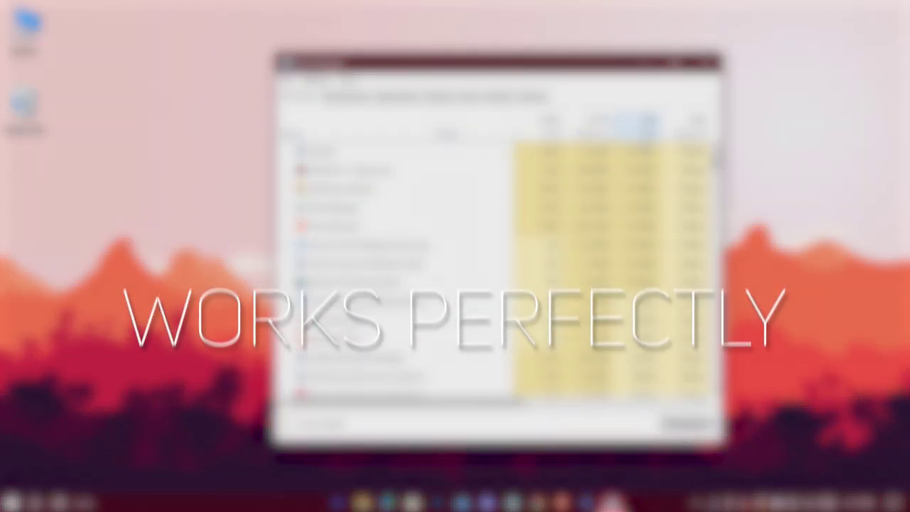